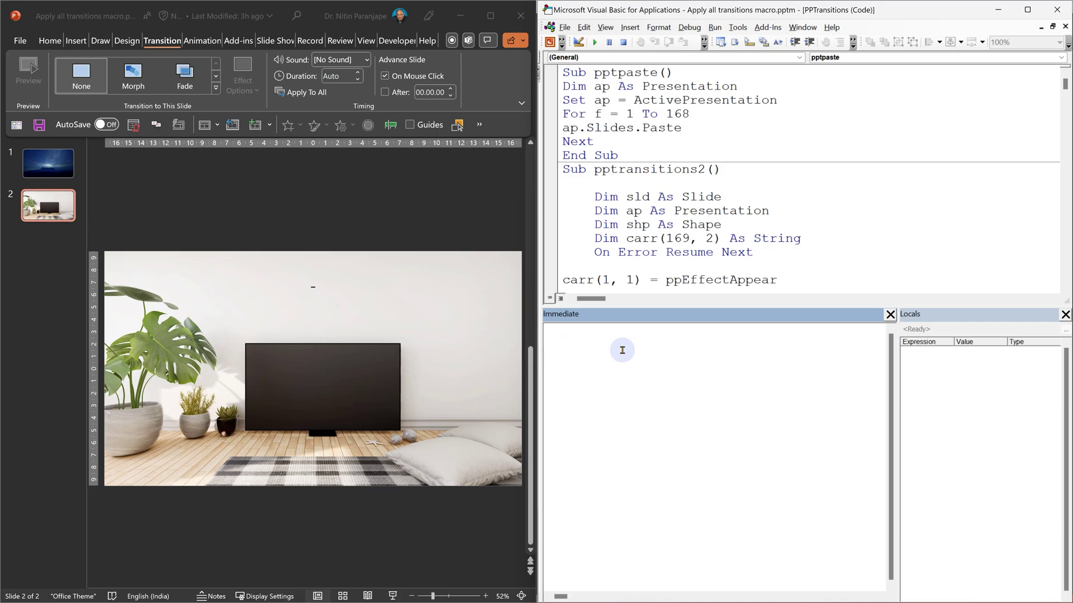
{"action": "type", "text": "activepresentation.Slides(2).SlideShowTransition.EntryEffect"}
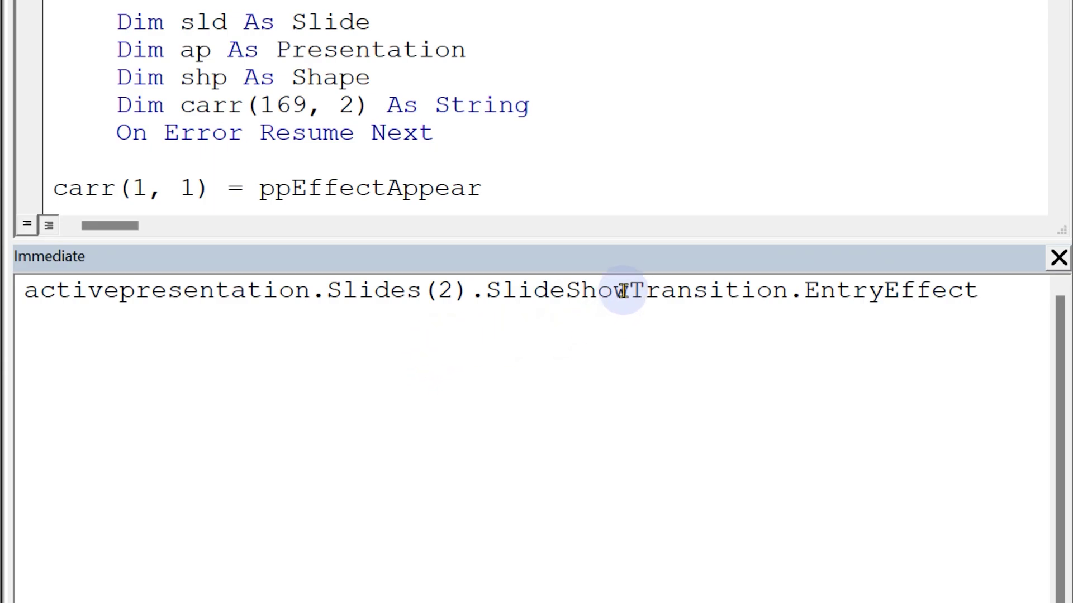
Step: Place the cursor after slide 2's EntryEffect statement and expand the full Transitions gallery
{"action": "left_click", "coordinate": [980, 290]}
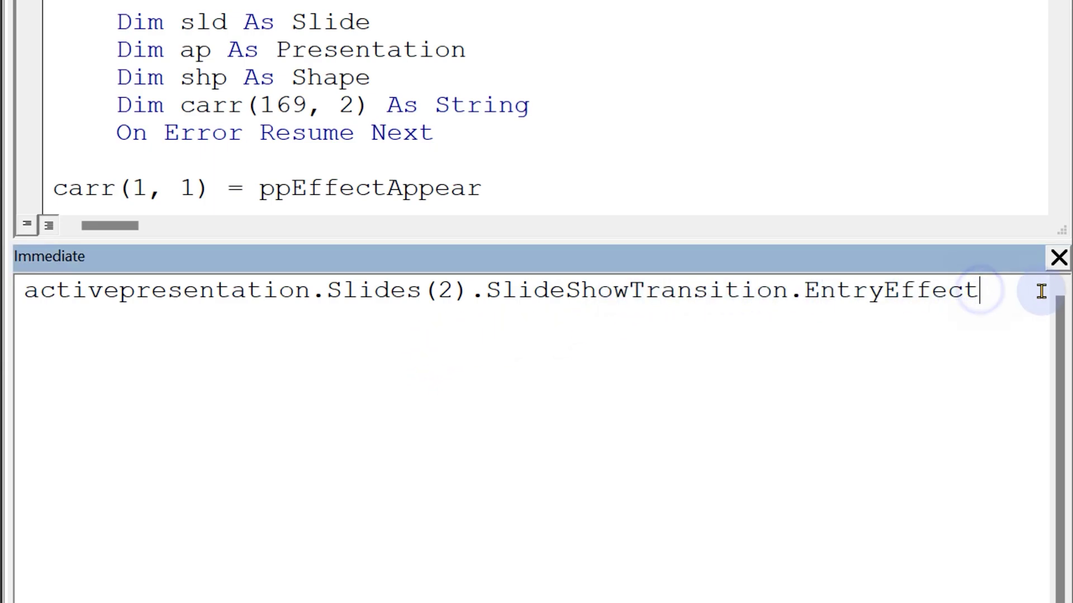
{"action": "type", "text": "="}
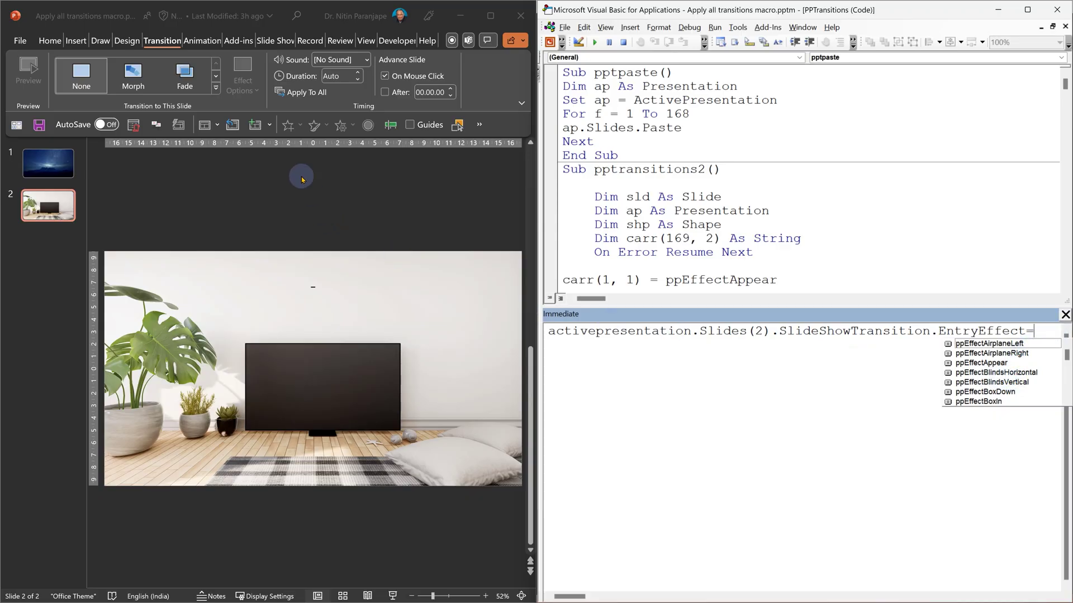
{"action": "left_click", "coordinate": [216, 87]}
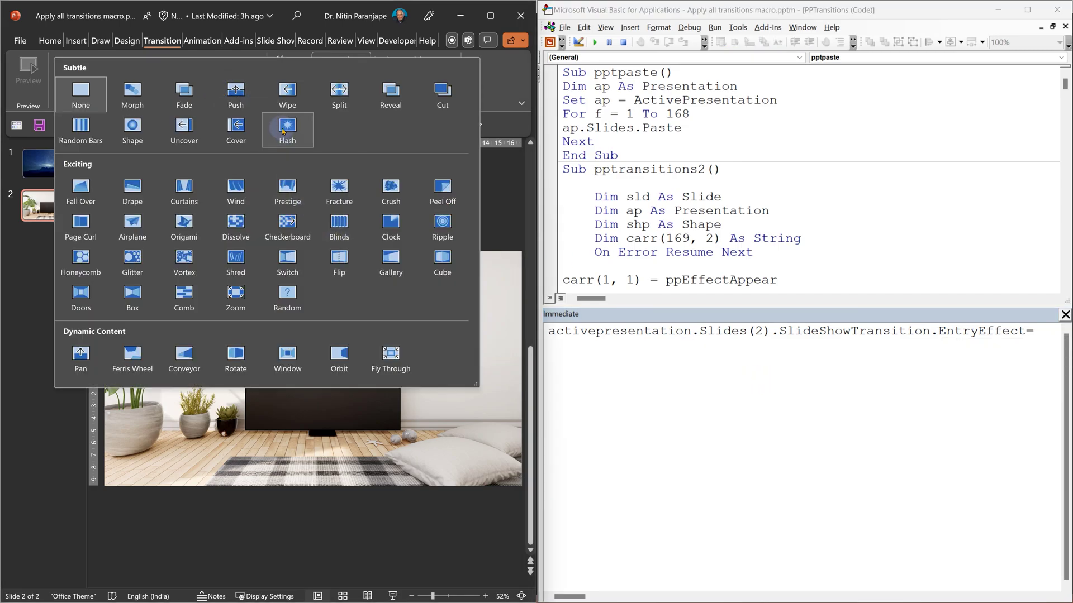
Step: Dismiss the expanded Transitions gallery, leaving slide 2 and its unfinished assignment visible
{"action": "left_click", "coordinate": [1040, 331]}
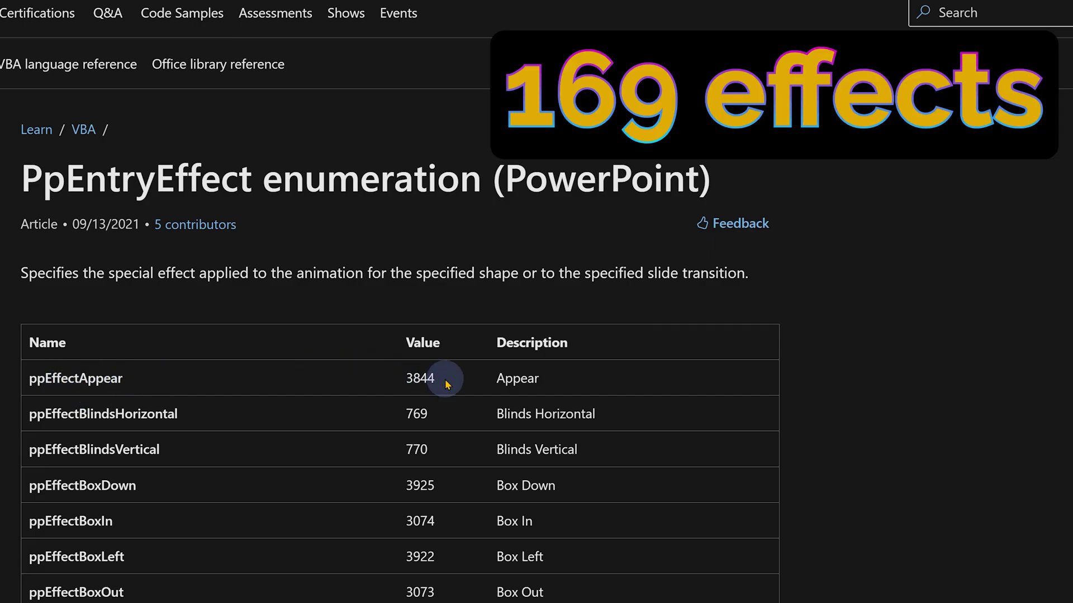
{"action": "scroll", "coordinate": [587, 377], "scroll_direction": "down", "scroll_amount": 5}
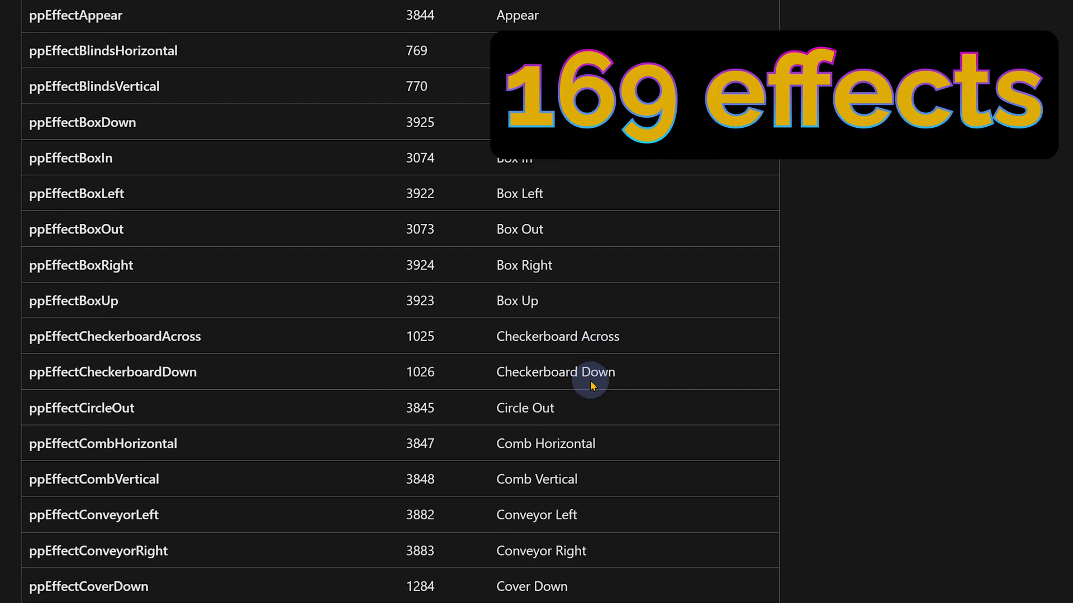
{"action": "scroll", "coordinate": [591, 386], "scroll_direction": "down", "scroll_amount": 5}
{"action": "scroll", "coordinate": [587, 378], "scroll_direction": "down", "scroll_amount": 6}
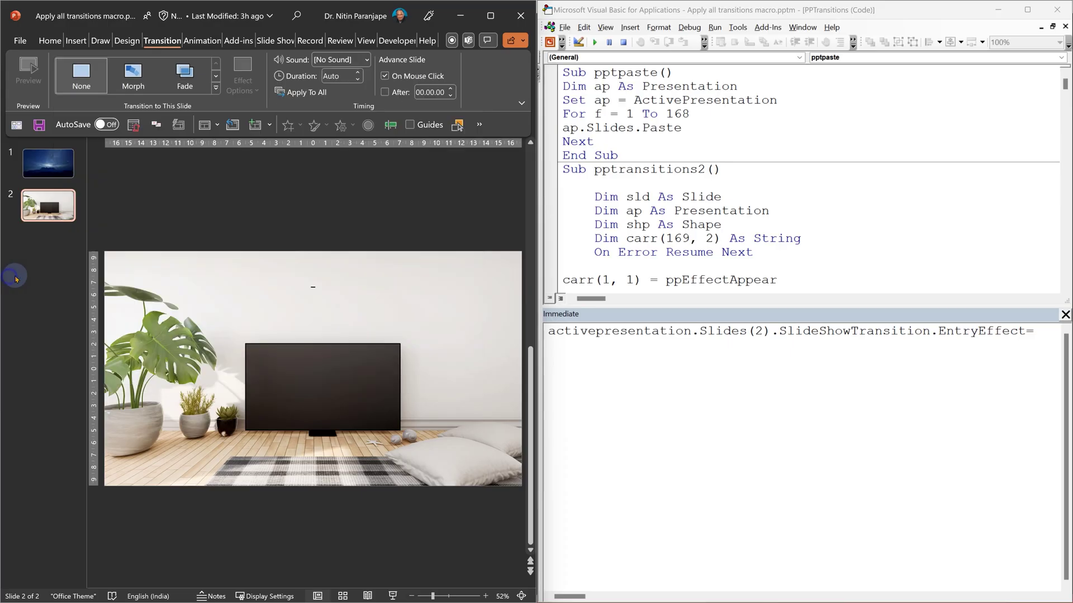
Step: Look over slide 2's empty placeholder and the macro code, ending on starry-sky slide 1
{"action": "left_click", "coordinate": [44, 176]}
{"action": "left_click", "coordinate": [48, 205]}
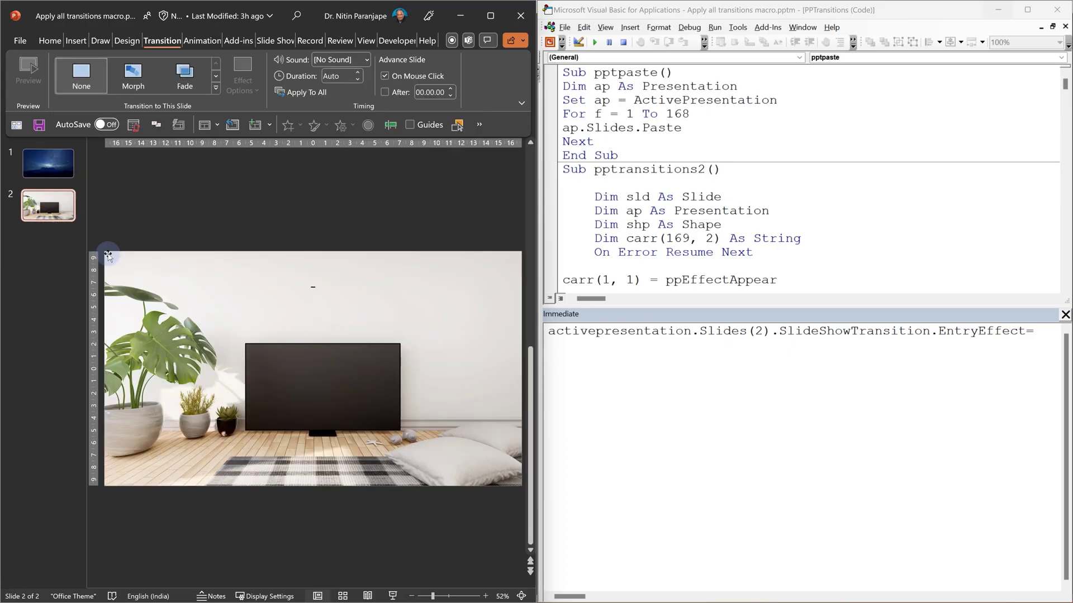
{"action": "left_click", "coordinate": [312, 286]}
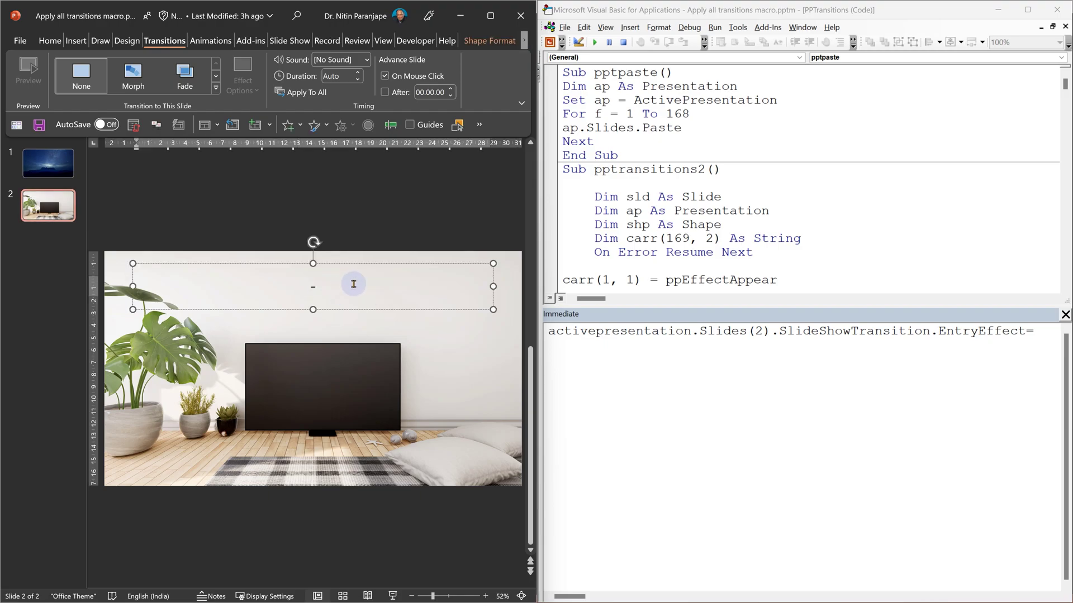
{"action": "left_click", "coordinate": [334, 223]}
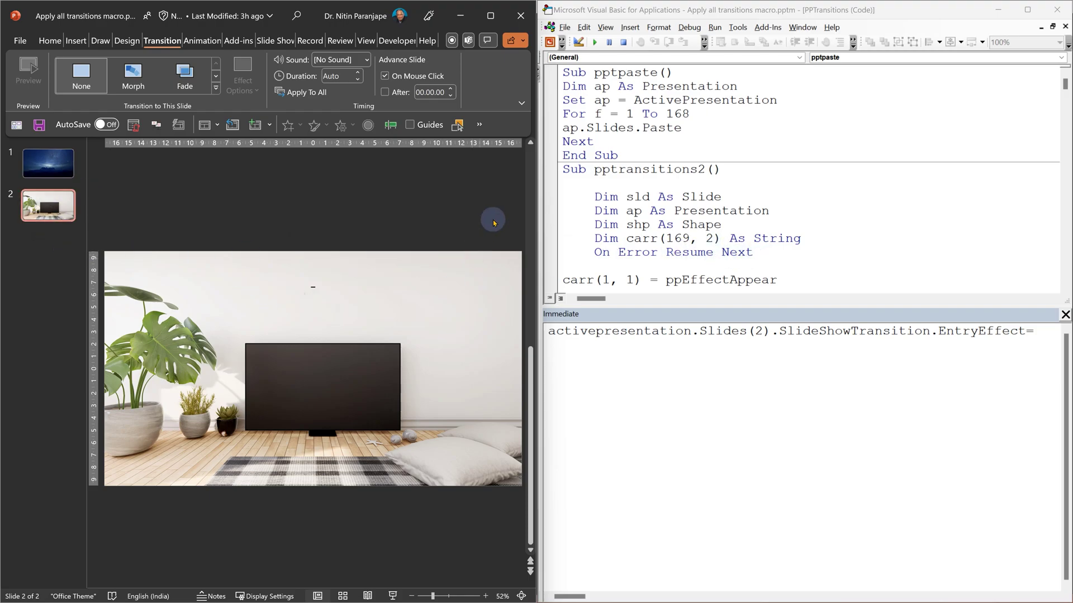
{"action": "left_click", "coordinate": [698, 116]}
{"action": "left_click", "coordinate": [47, 164]}
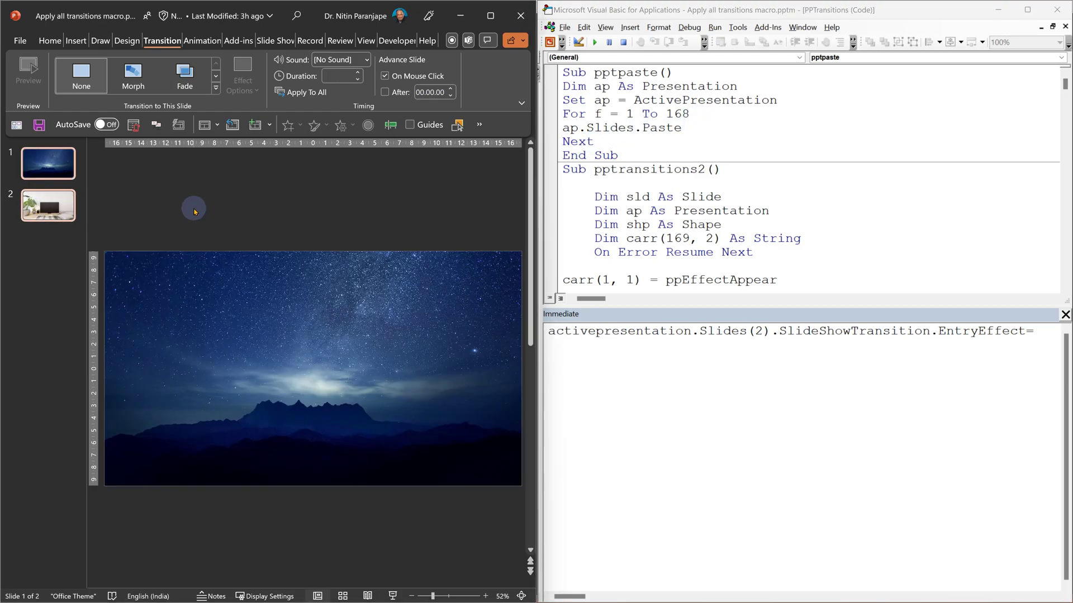
Step: Run the pptpaste macro to build 338 alternating slides, then select slide 6
{"action": "left_click", "coordinate": [681, 127]}
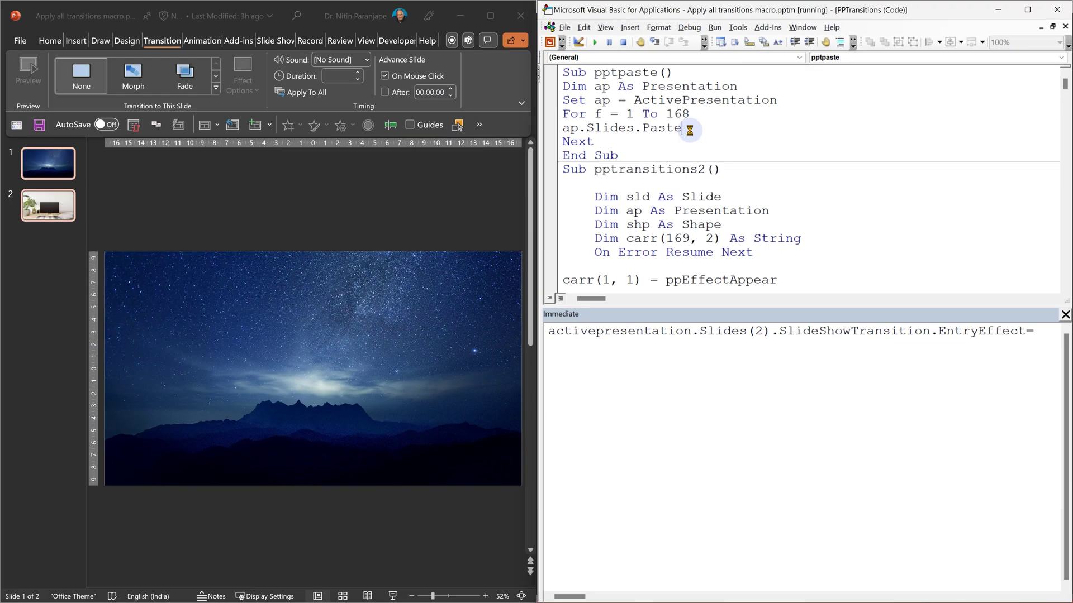
{"action": "key", "text": "F5"}
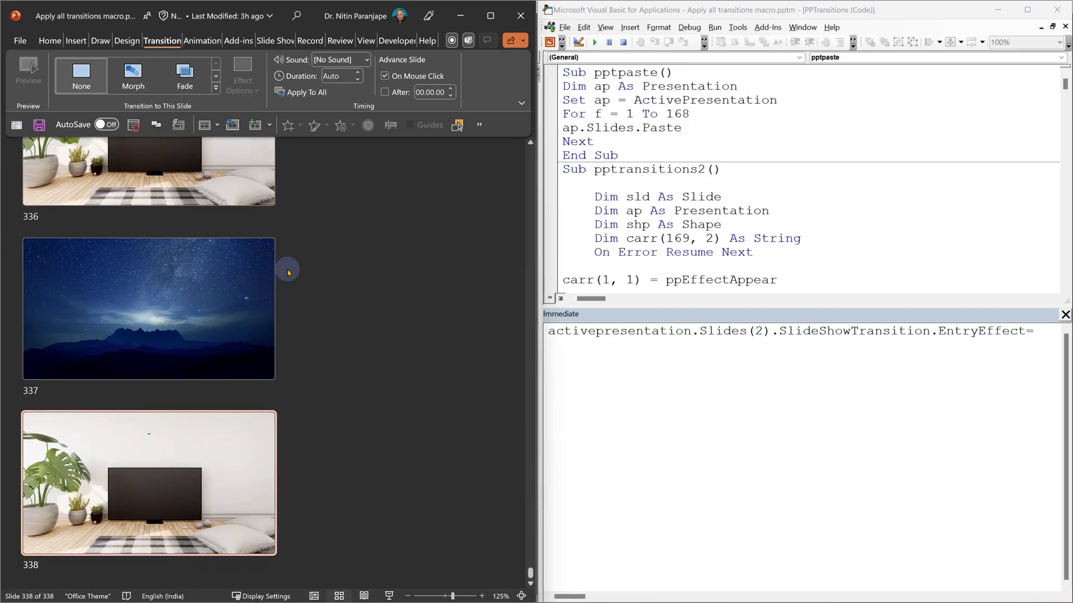
{"action": "scroll", "coordinate": [204, 302], "scroll_direction": "down", "scroll_amount": 5, "text": "ctrl"}
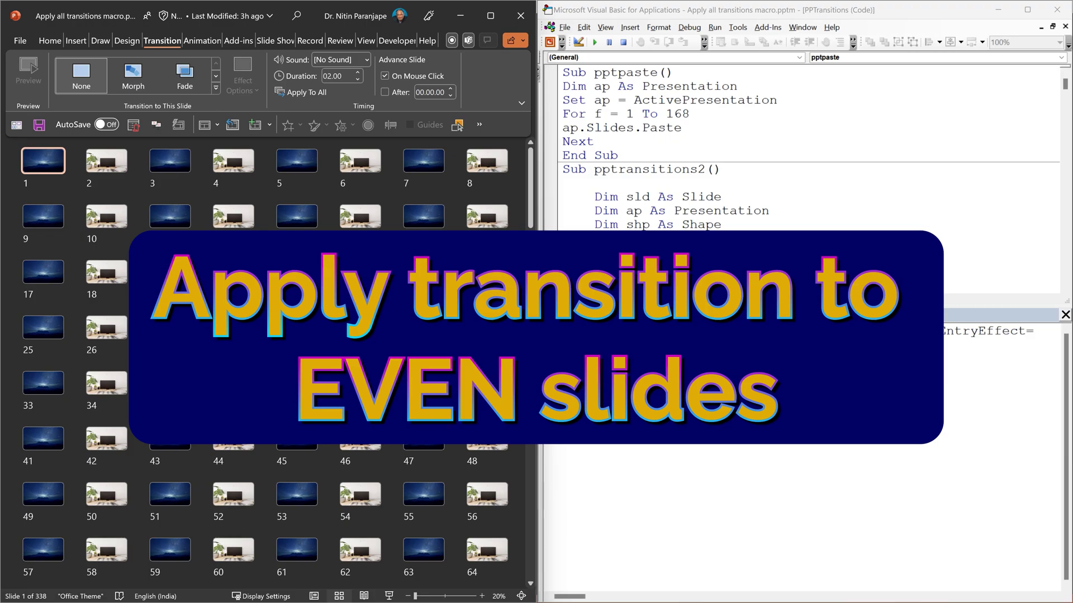
{"action": "left_click", "coordinate": [361, 160]}
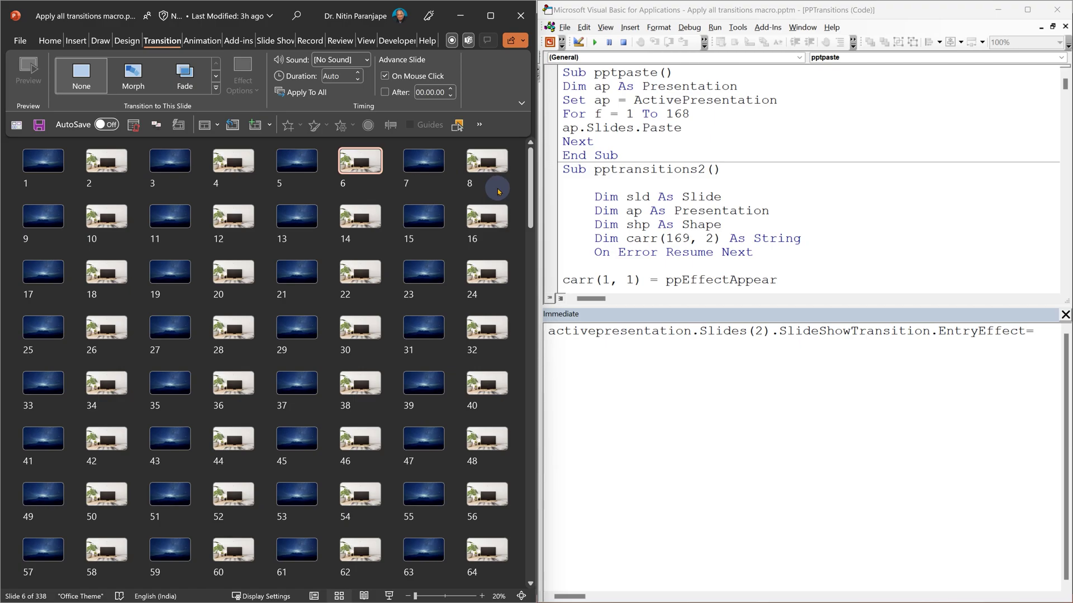
{"action": "left_click", "coordinate": [550, 333]}
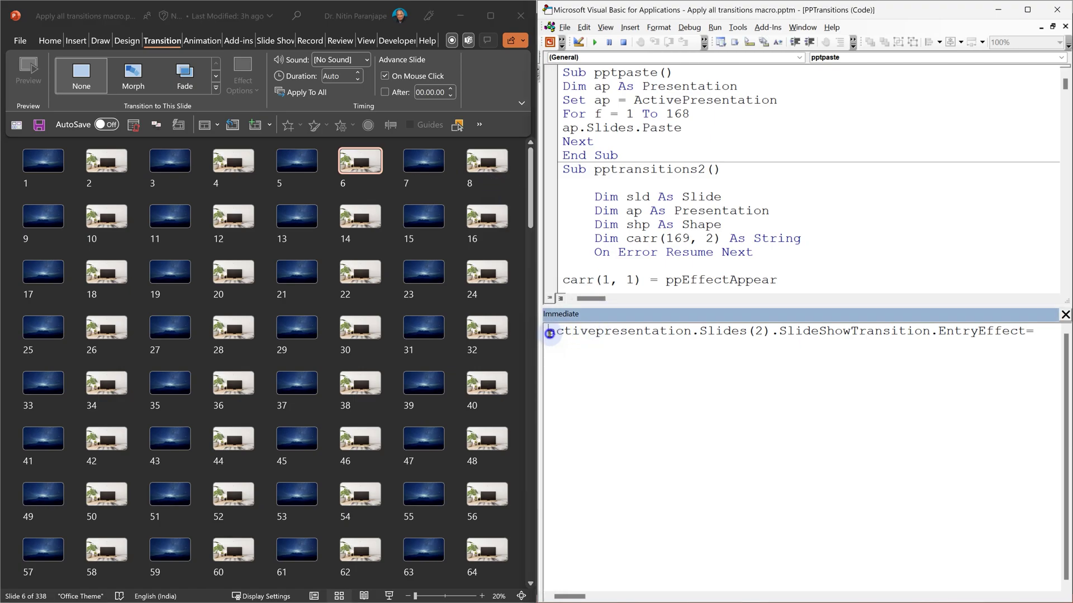
{"action": "left_click_drag", "start_coordinate": [549, 332], "coordinate": [983, 341]}
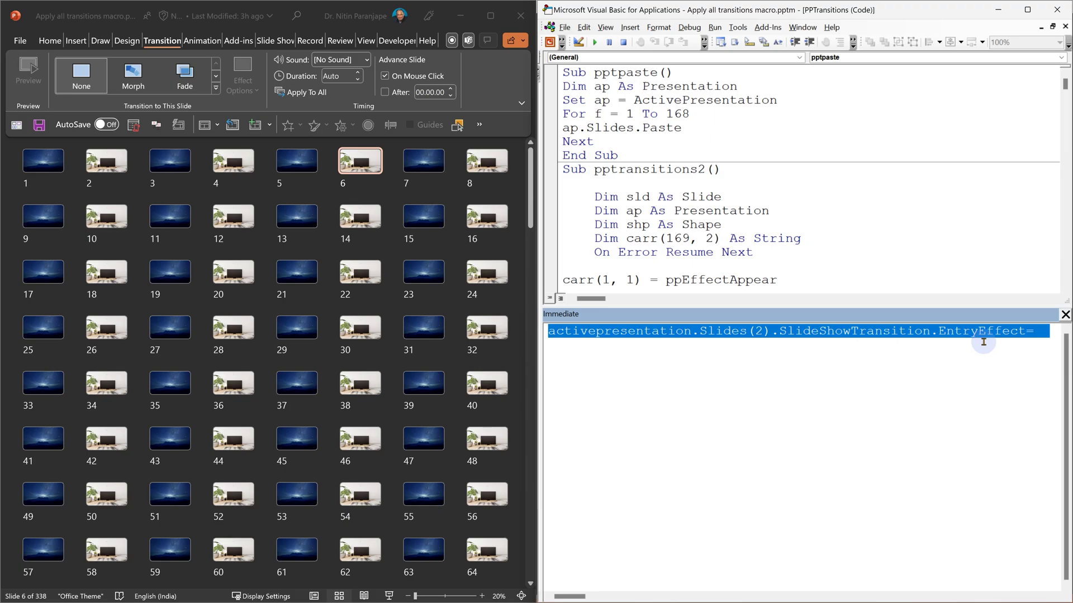
{"action": "left_click", "coordinate": [657, 210]}
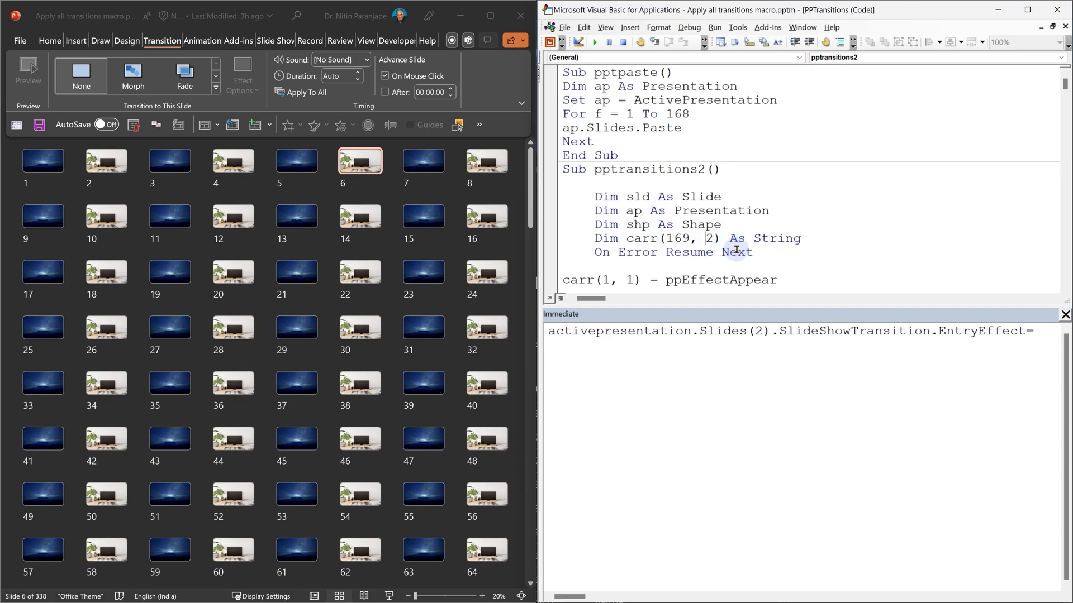
{"action": "scroll", "coordinate": [736, 251], "scroll_direction": "down", "scroll_amount": 1}
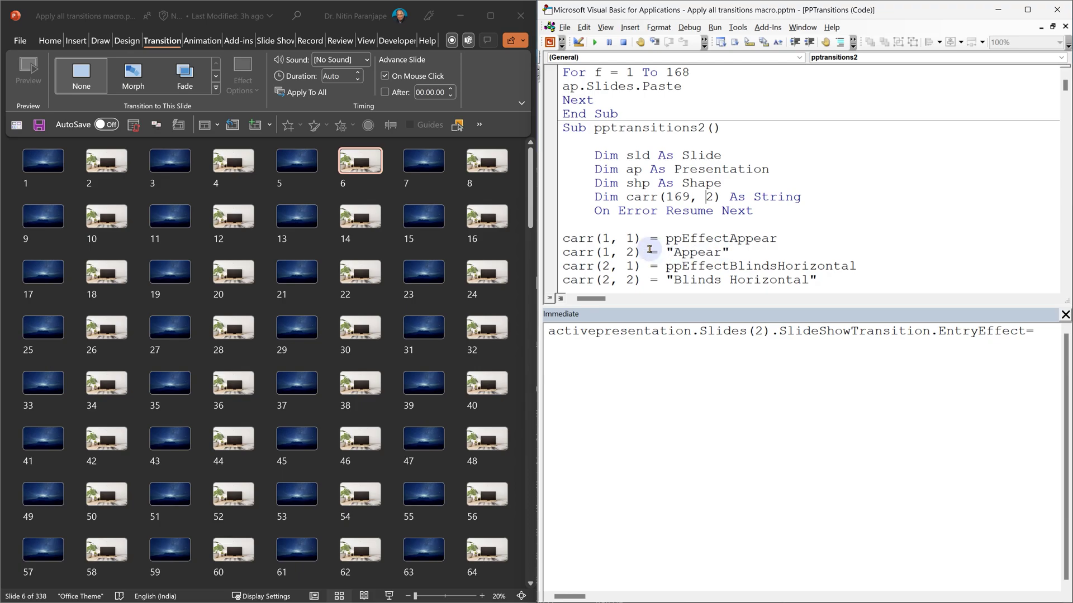
{"action": "left_click", "coordinate": [779, 236]}
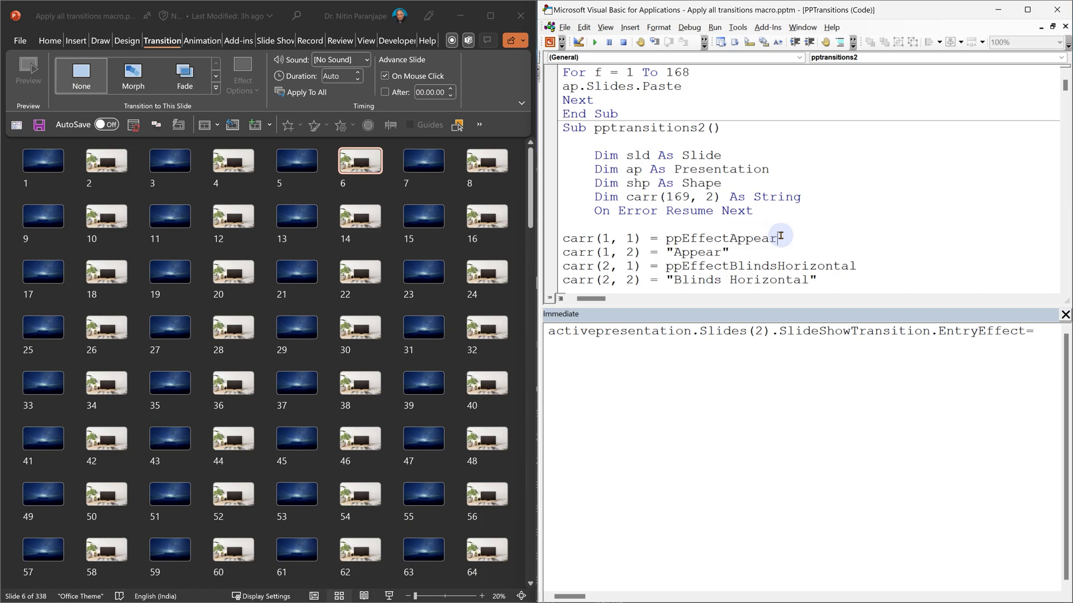
{"action": "left_click", "coordinate": [739, 250]}
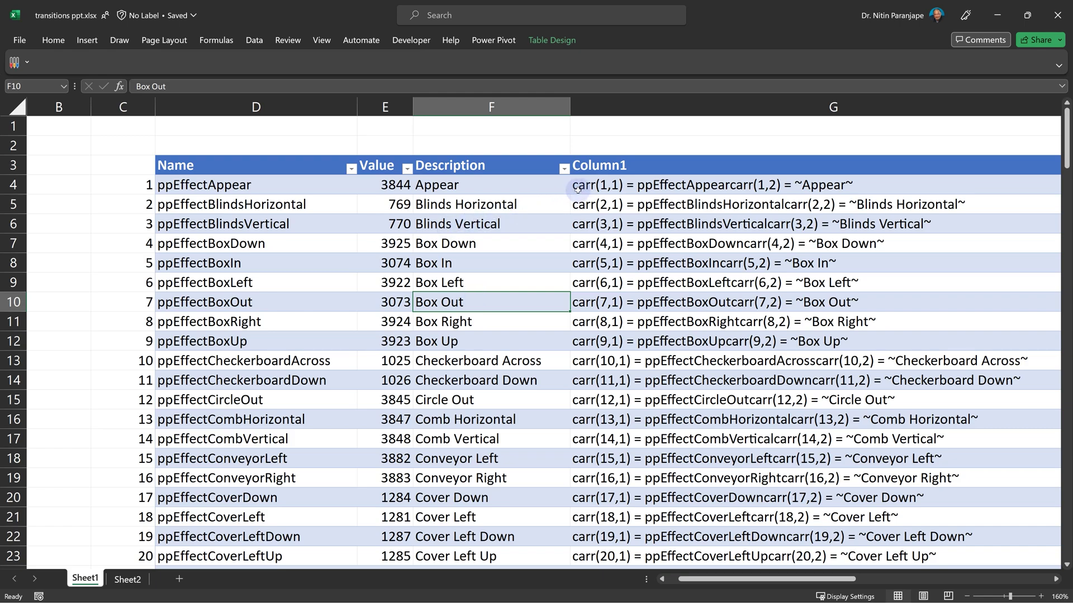
{"action": "left_click", "coordinate": [142, 186]}
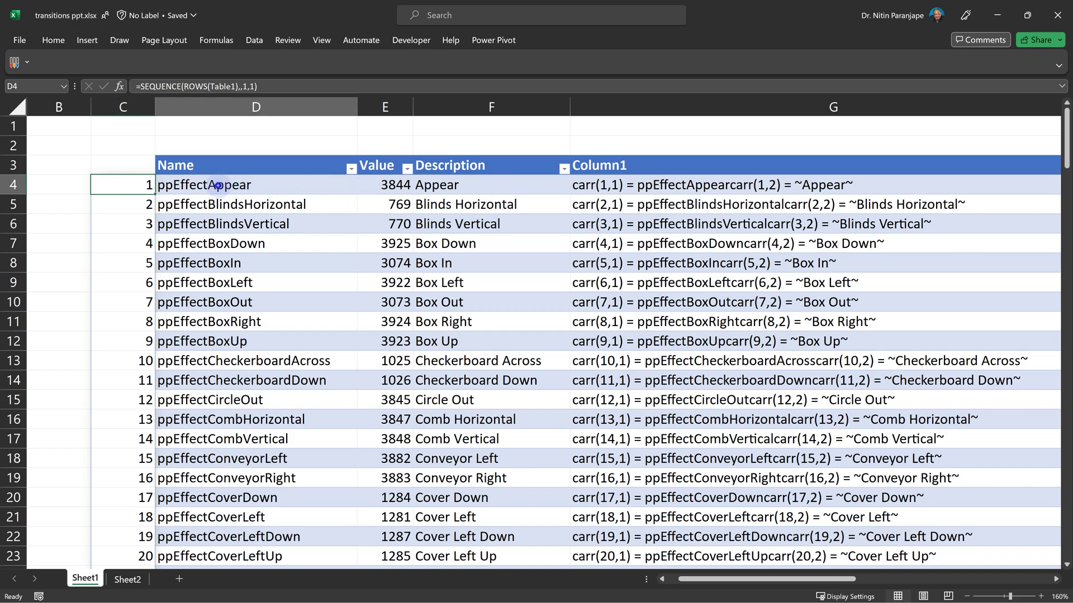
{"action": "left_click_drag", "start_coordinate": [225, 185], "coordinate": [417, 192]}
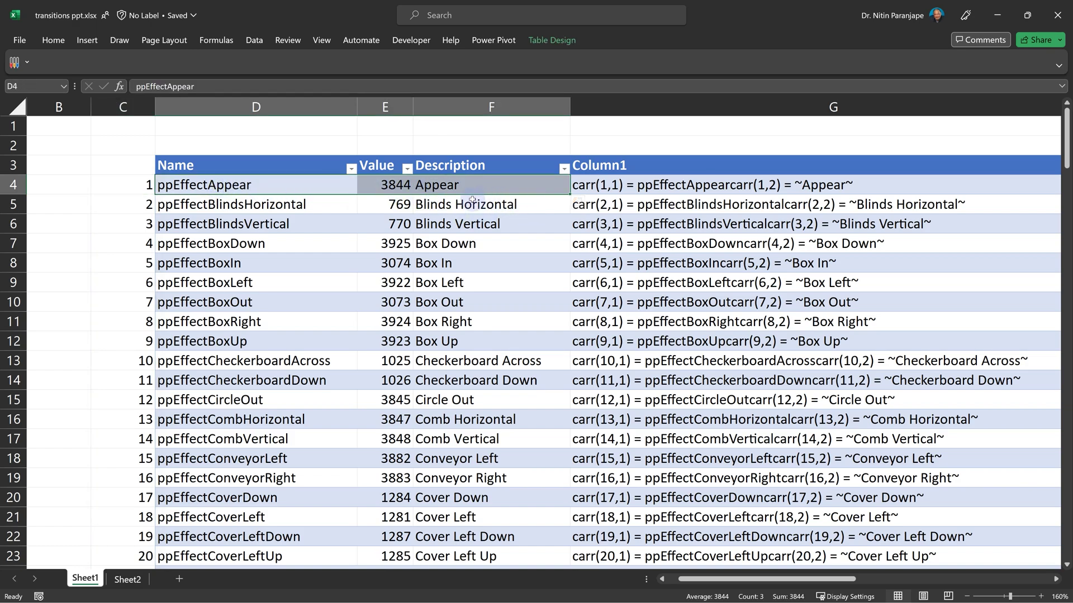
{"action": "key", "text": "ctrl+2"}
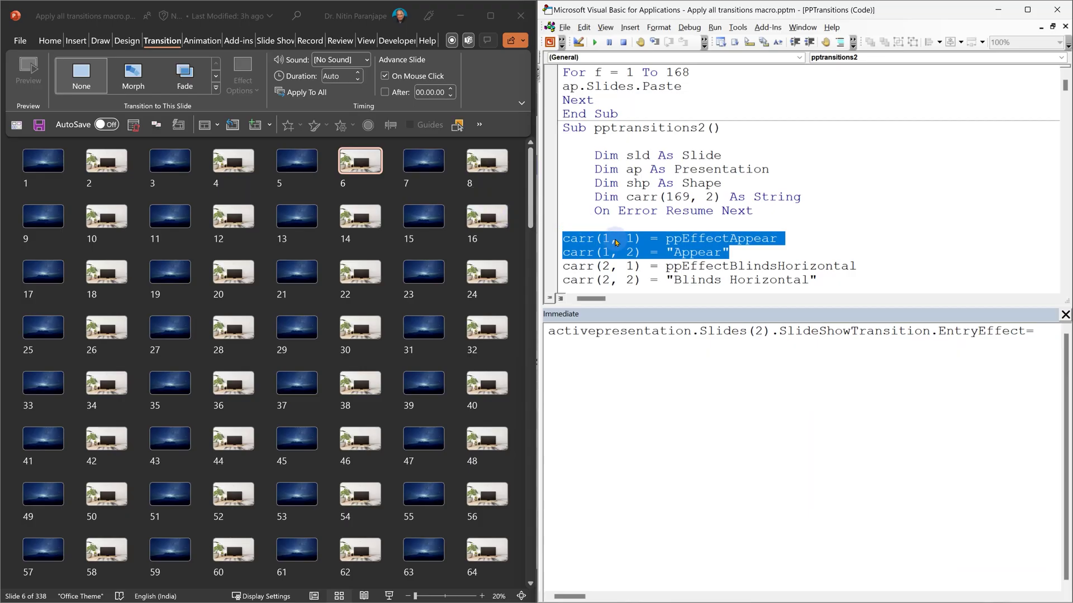
{"action": "left_click", "coordinate": [618, 239]}
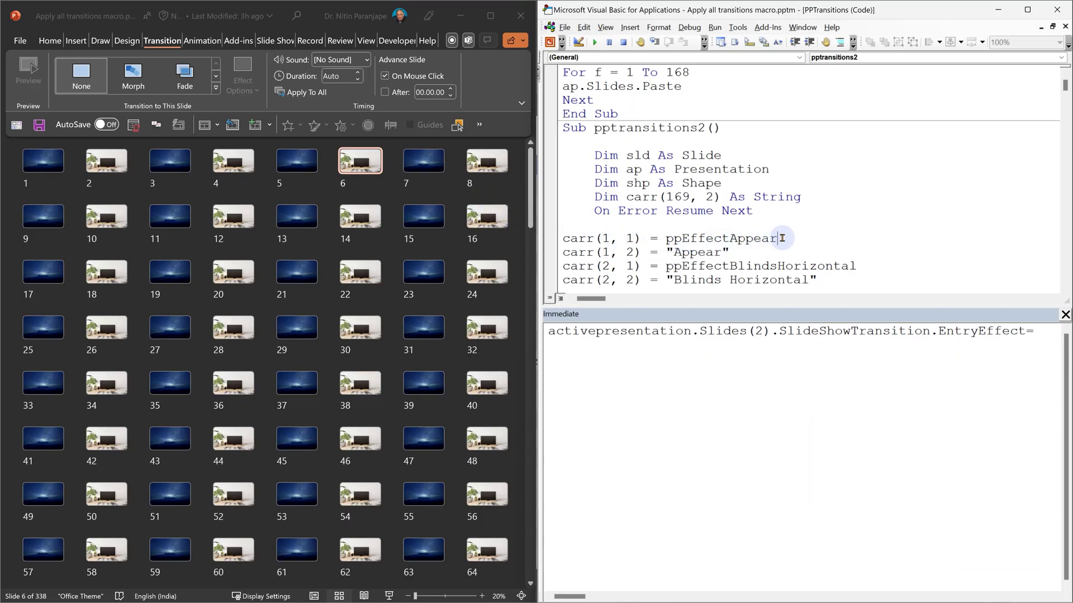
{"action": "left_click", "coordinate": [729, 252]}
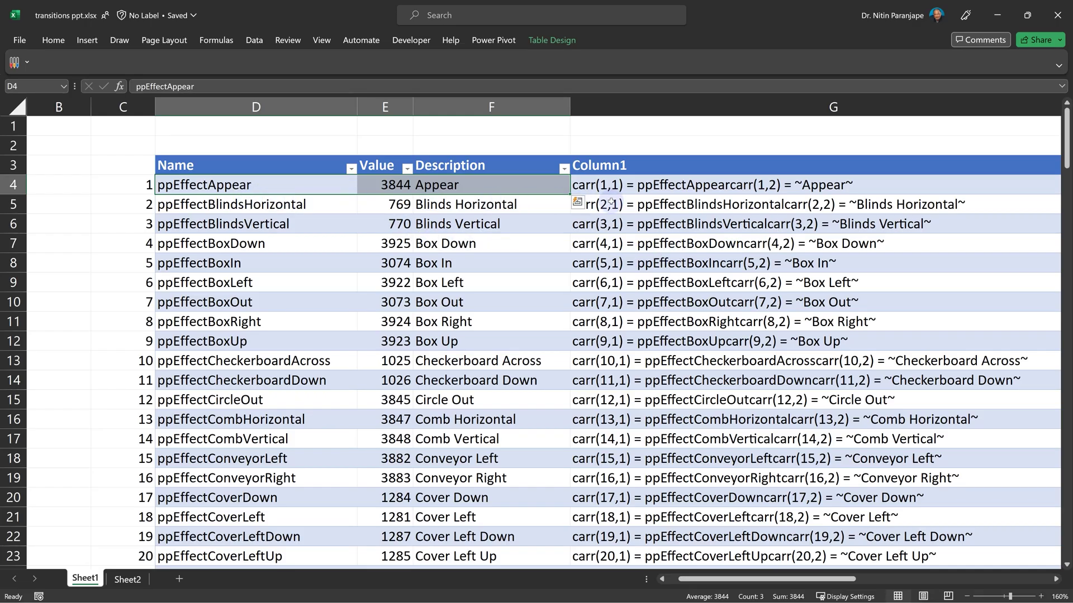
{"action": "double_click", "coordinate": [584, 187]}
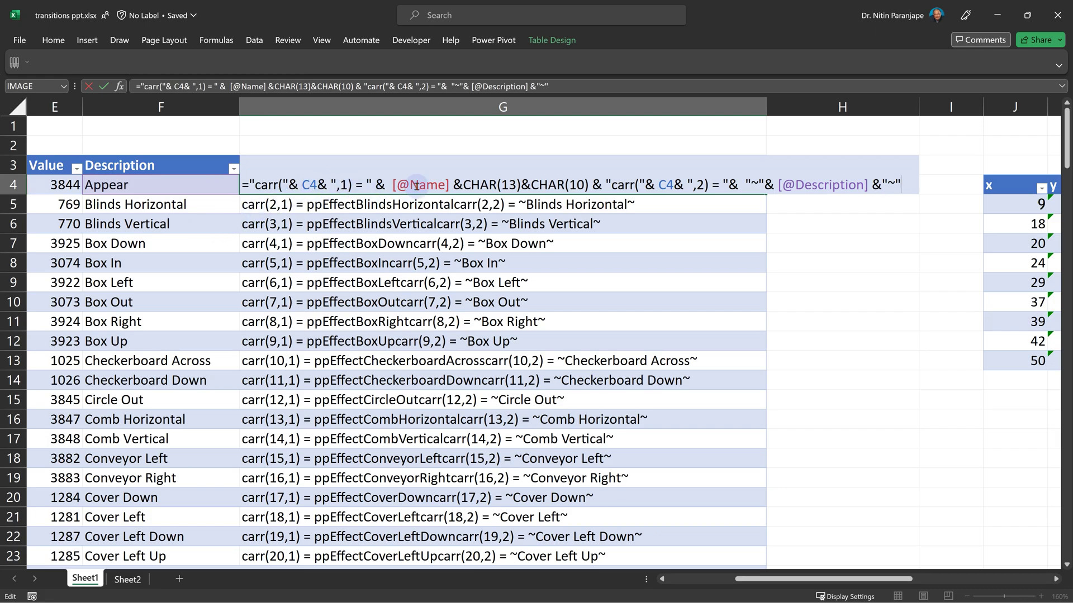
{"action": "mouse_move", "coordinate": [765, 578]}
{"action": "left_mouse_down"}
{"action": "mouse_move", "coordinate": [725, 580]}
{"action": "mouse_move", "coordinate": [771, 581]}
{"action": "left_mouse_up"}
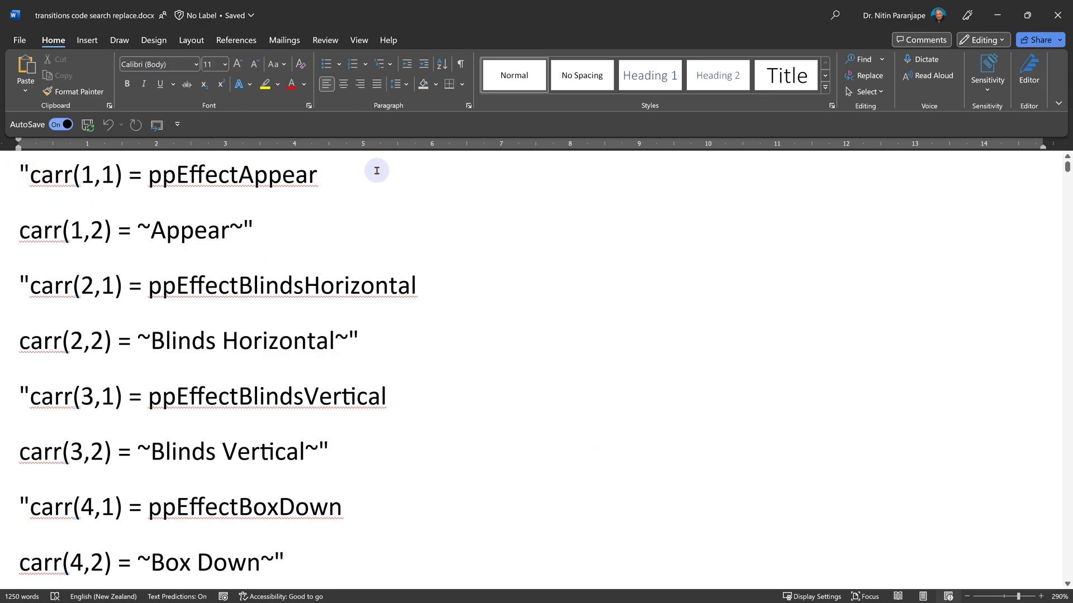
Step: Delete every straight quotation mark from the Word code with Replace All
{"action": "key", "text": "ctrl+h"}
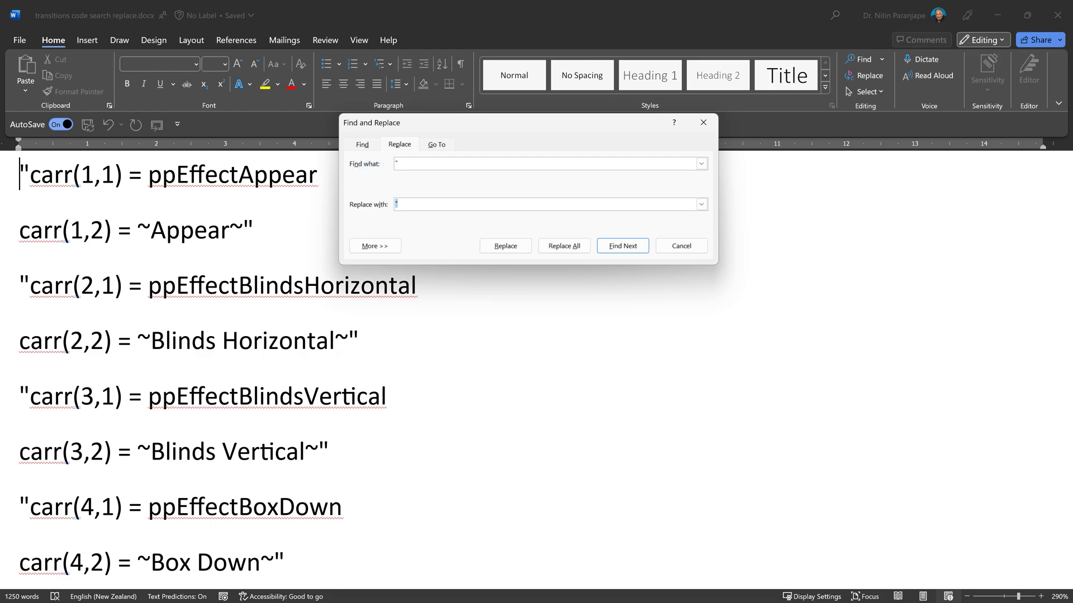
{"action": "key", "text": "Tab"}
{"action": "key", "text": "Tab"}
{"action": "key", "text": "Tab"}
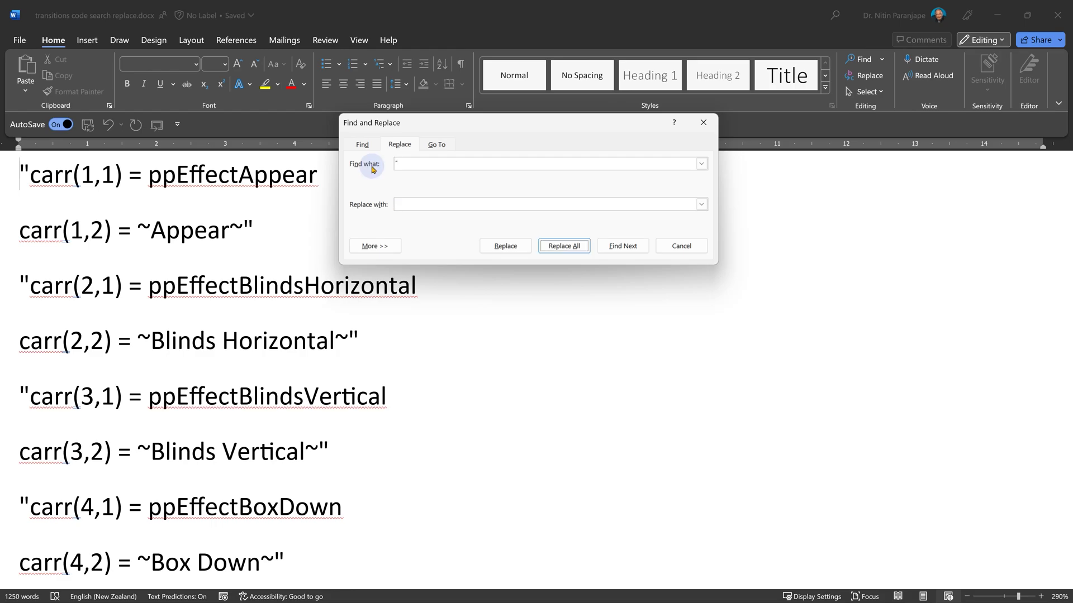
{"action": "key", "text": "Return"}
{"action": "key", "text": "Return"}
{"action": "key", "text": "Escape"}
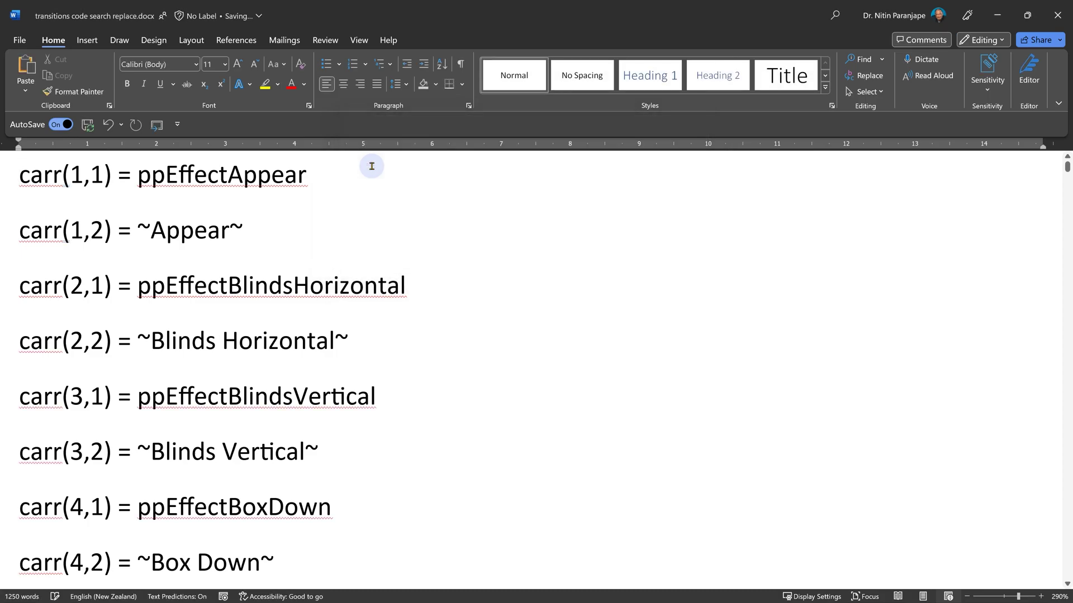
Step: Replace every tilde with a quotation mark and select the whole document
{"action": "key", "text": "ctrl+h"}
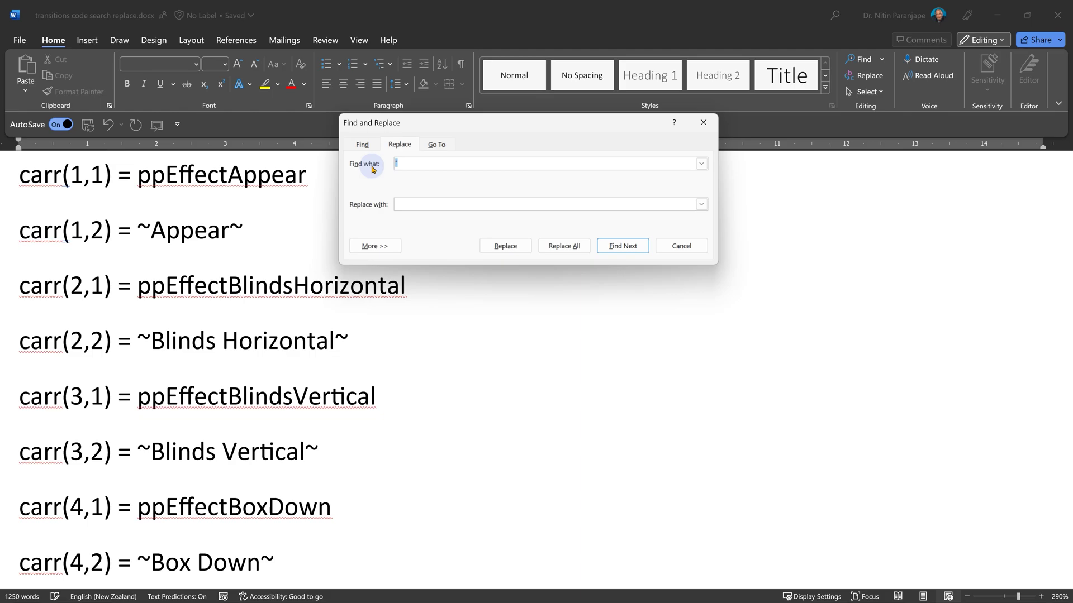
{"action": "key", "text": "alt+a"}
{"action": "key", "text": "Escape"}
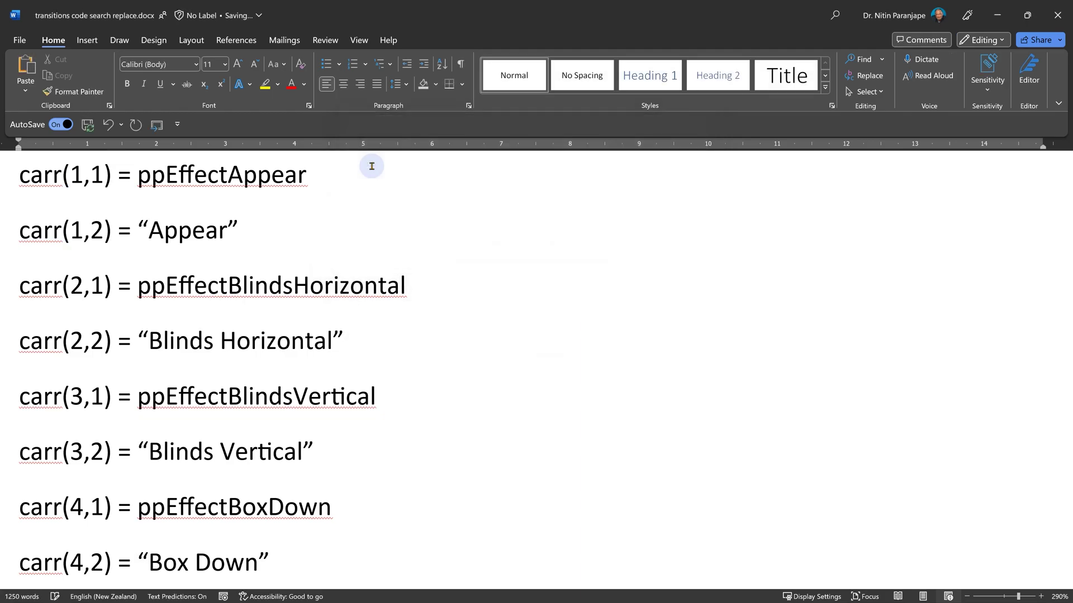
{"action": "key", "text": "ctrl+a"}
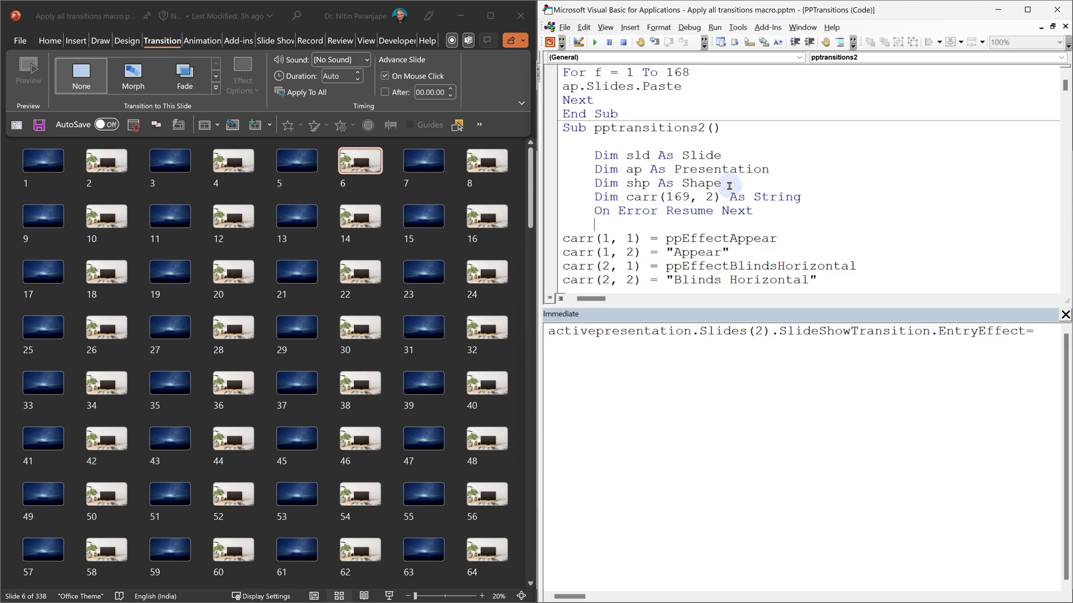
{"action": "left_click_drag", "start_coordinate": [584, 198], "coordinate": [826, 195]}
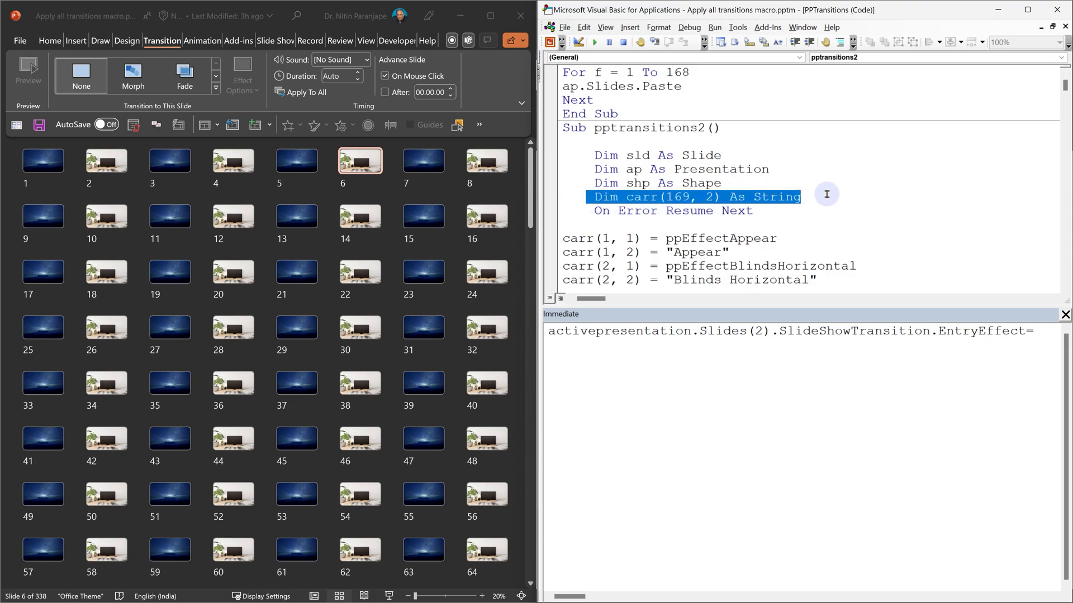
{"action": "scroll", "coordinate": [782, 218], "scroll_direction": "down", "scroll_amount": 3}
{"action": "scroll", "coordinate": [782, 218], "scroll_direction": "down", "scroll_amount": 2}
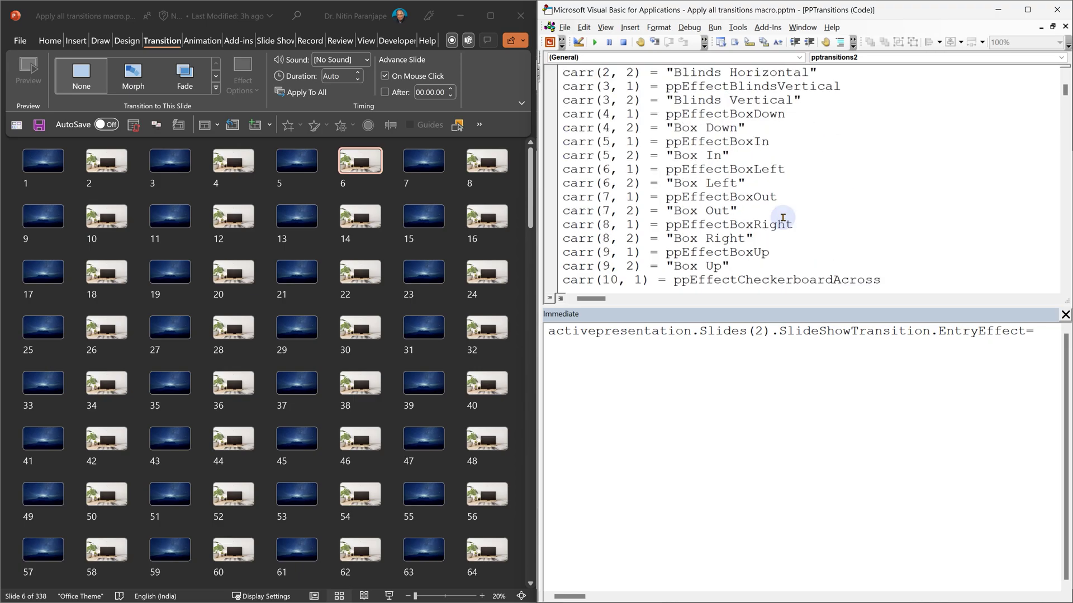
{"action": "scroll", "coordinate": [782, 218], "scroll_direction": "down", "scroll_amount": 4}
{"action": "scroll", "coordinate": [781, 218], "scroll_direction": "down", "scroll_amount": 4}
{"action": "scroll", "coordinate": [782, 218], "scroll_direction": "down", "scroll_amount": 8}
{"action": "scroll", "coordinate": [782, 218], "scroll_direction": "down", "scroll_amount": 4}
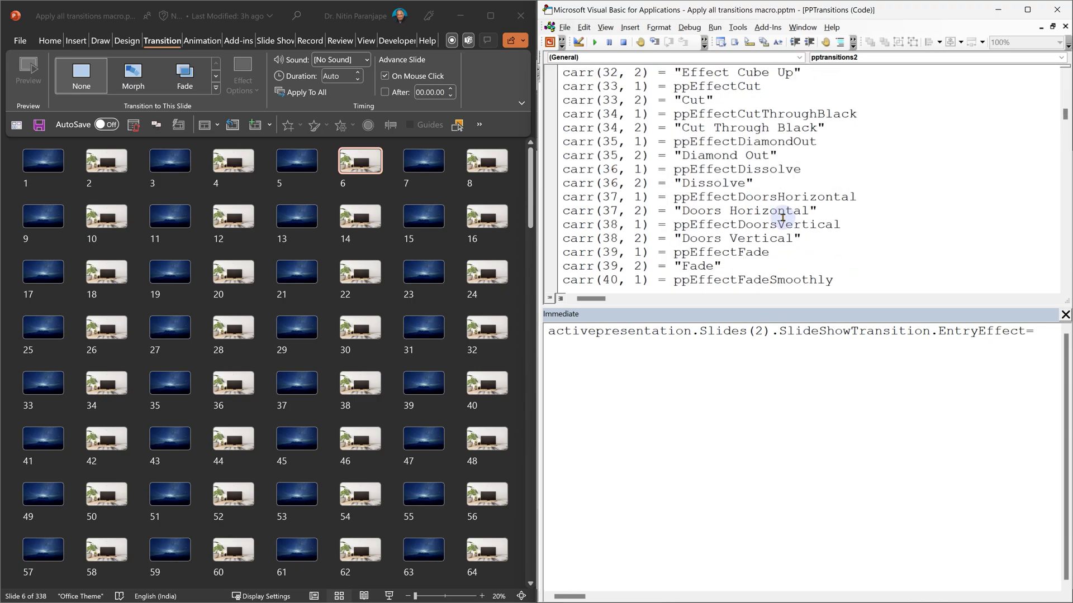
{"action": "scroll", "coordinate": [782, 218], "scroll_direction": "down", "scroll_amount": 5}
{"action": "scroll", "coordinate": [781, 219], "scroll_direction": "down", "scroll_amount": 18}
{"action": "scroll", "coordinate": [782, 218], "scroll_direction": "down", "scroll_amount": 6}
{"action": "scroll", "coordinate": [782, 216], "scroll_direction": "down", "scroll_amount": 8}
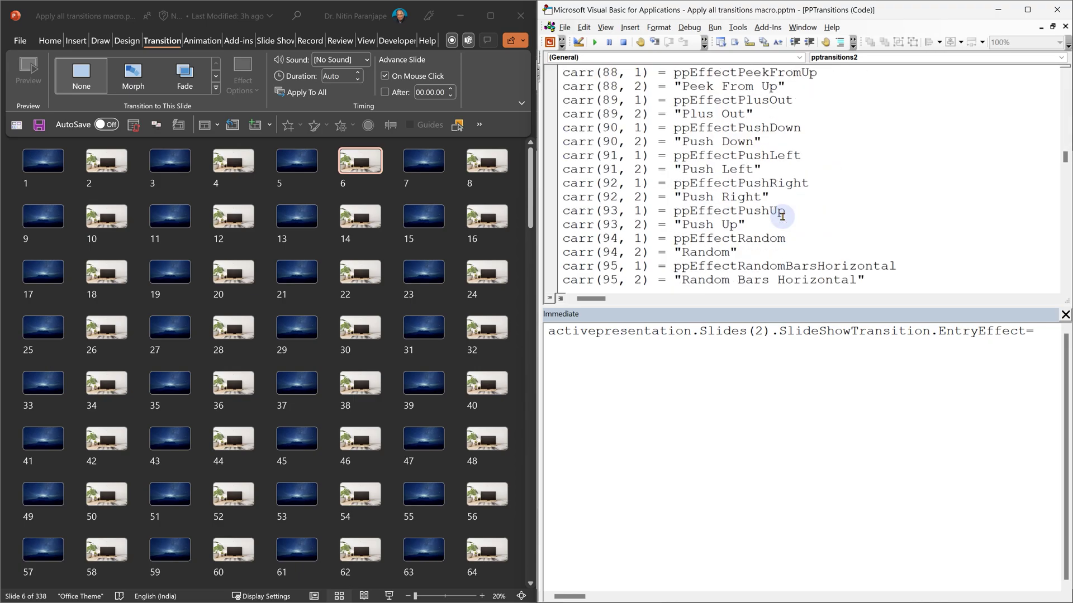
{"action": "scroll", "coordinate": [782, 216], "scroll_direction": "down", "scroll_amount": 8}
{"action": "scroll", "coordinate": [782, 216], "scroll_direction": "down", "scroll_amount": 13}
{"action": "scroll", "coordinate": [782, 216], "scroll_direction": "down", "scroll_amount": 8}
{"action": "scroll", "coordinate": [782, 216], "scroll_direction": "down", "scroll_amount": 5}
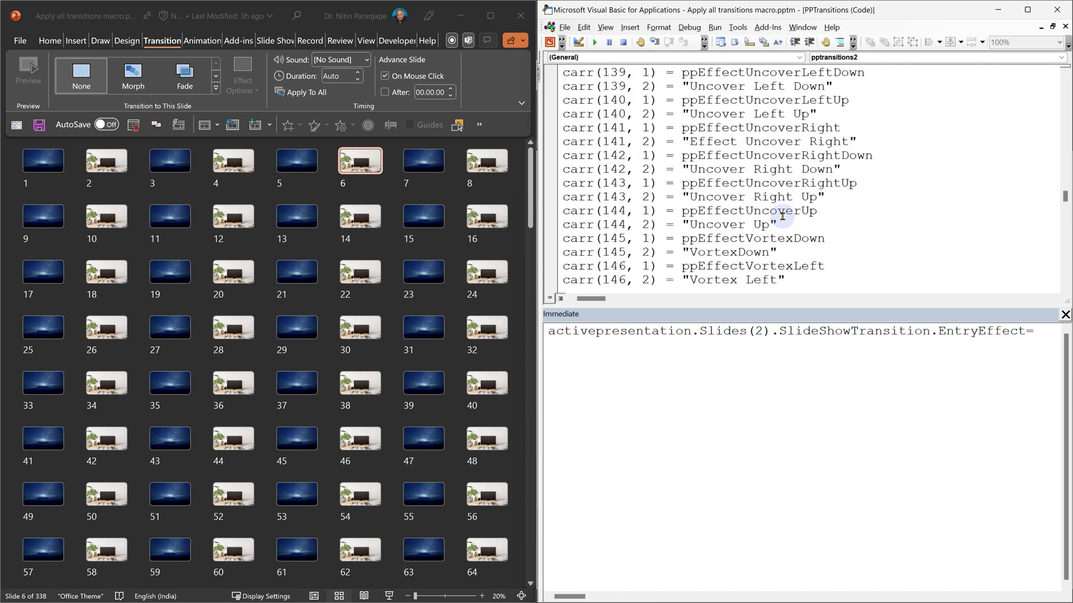
{"action": "scroll", "coordinate": [782, 217], "scroll_direction": "down", "scroll_amount": 8}
{"action": "scroll", "coordinate": [782, 216], "scroll_direction": "down", "scroll_amount": 7}
{"action": "scroll", "coordinate": [781, 216], "scroll_direction": "down", "scroll_amount": 4}
{"action": "scroll", "coordinate": [782, 217], "scroll_direction": "down", "scroll_amount": 1}
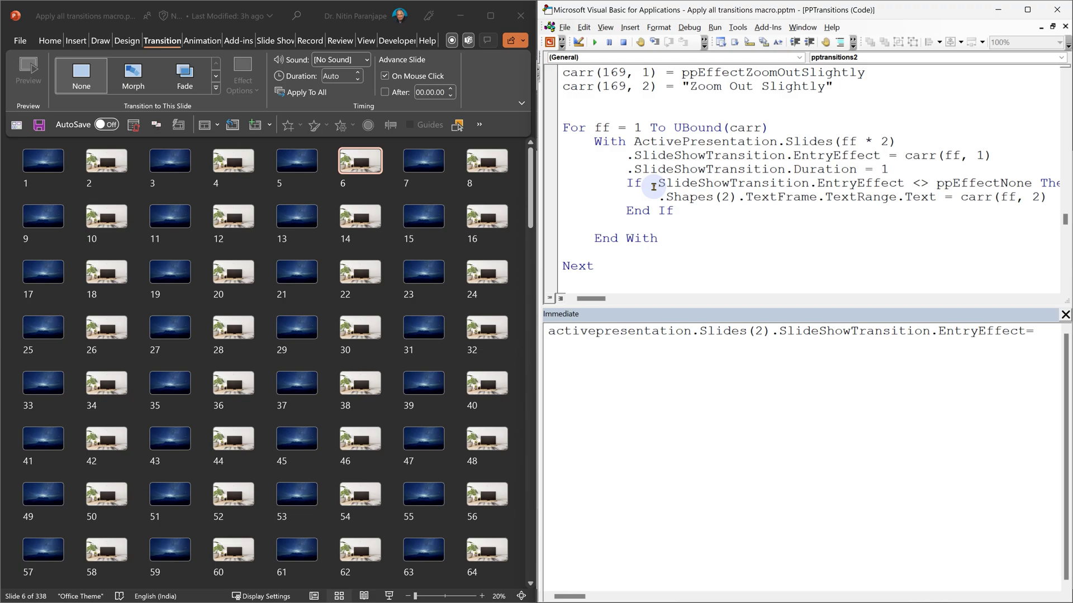
{"action": "scroll", "coordinate": [379, 246], "scroll_direction": "up", "scroll_amount": 5}
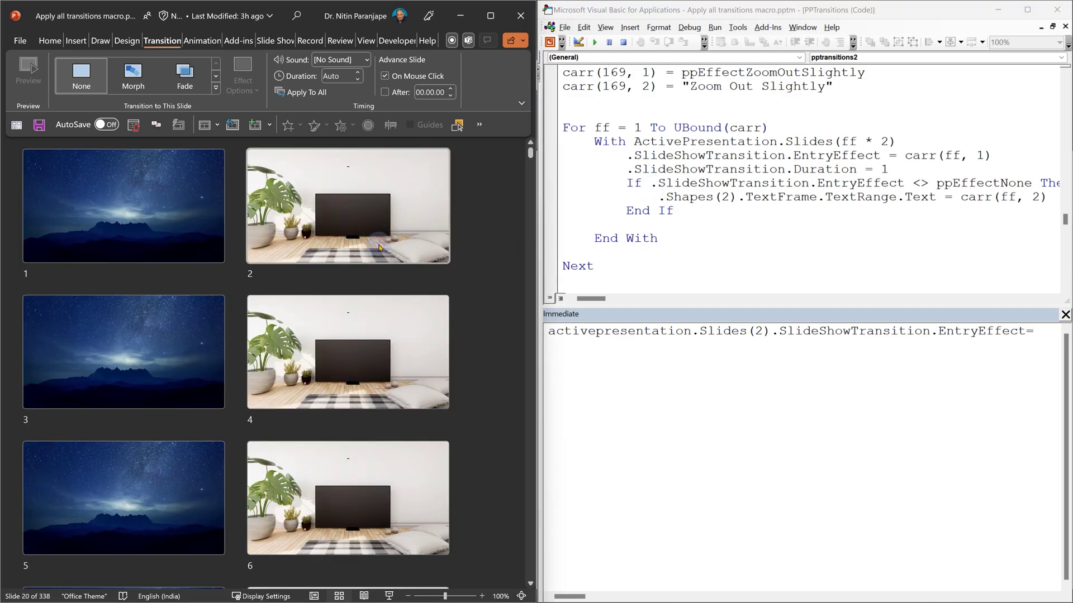
Step: Check slides 2 and 4, run pptransitions2, then verify slide 16's Box Right transition
{"action": "left_click", "coordinate": [378, 247]}
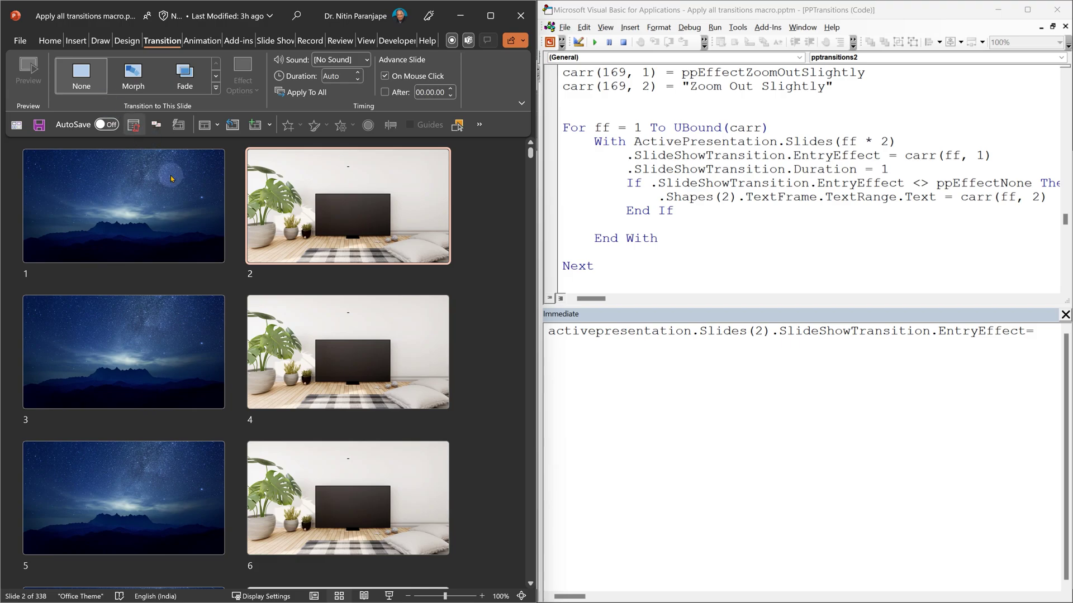
{"action": "left_click", "coordinate": [285, 347]}
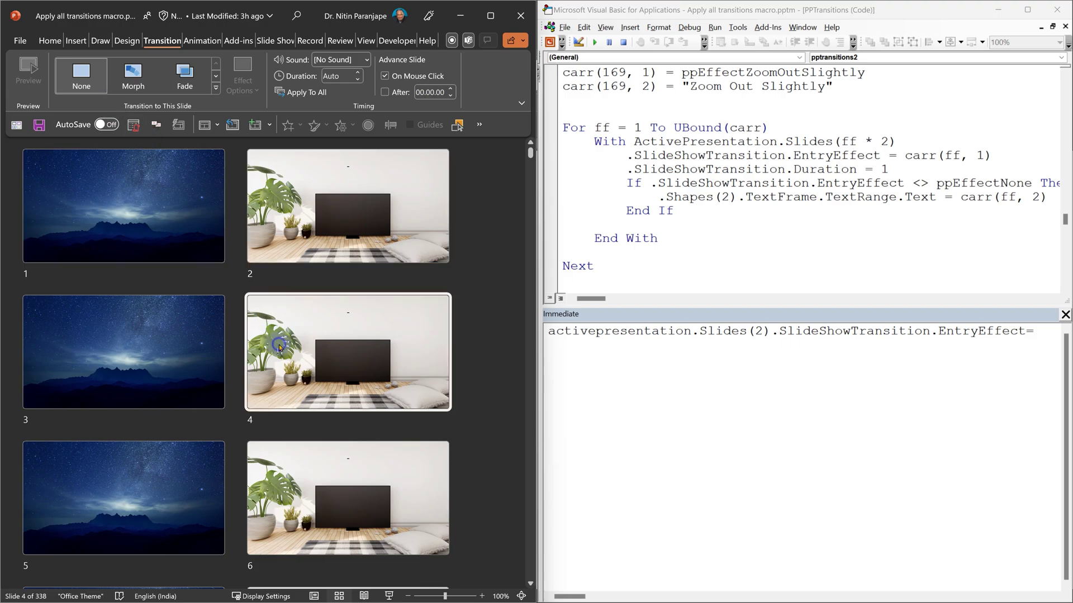
{"action": "left_click", "coordinate": [659, 169]}
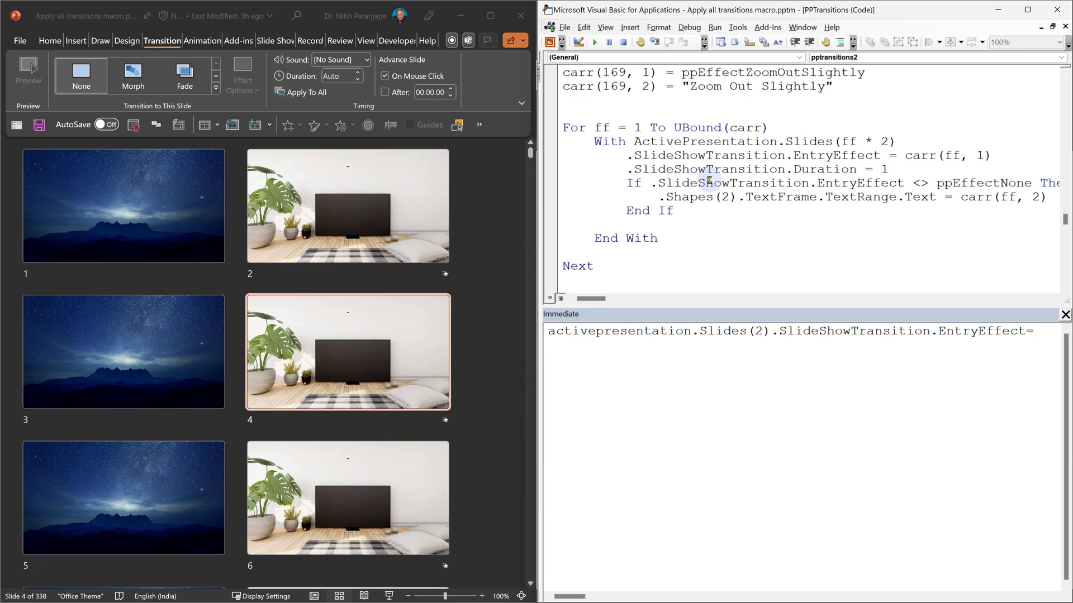
{"action": "key", "text": "F5"}
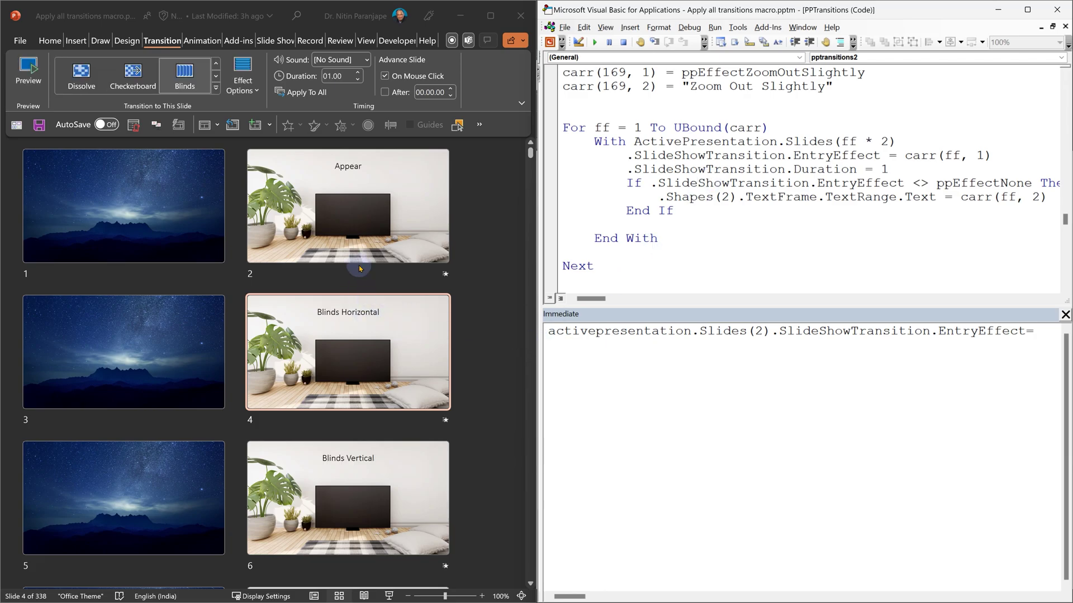
{"action": "left_click", "coordinate": [360, 272]}
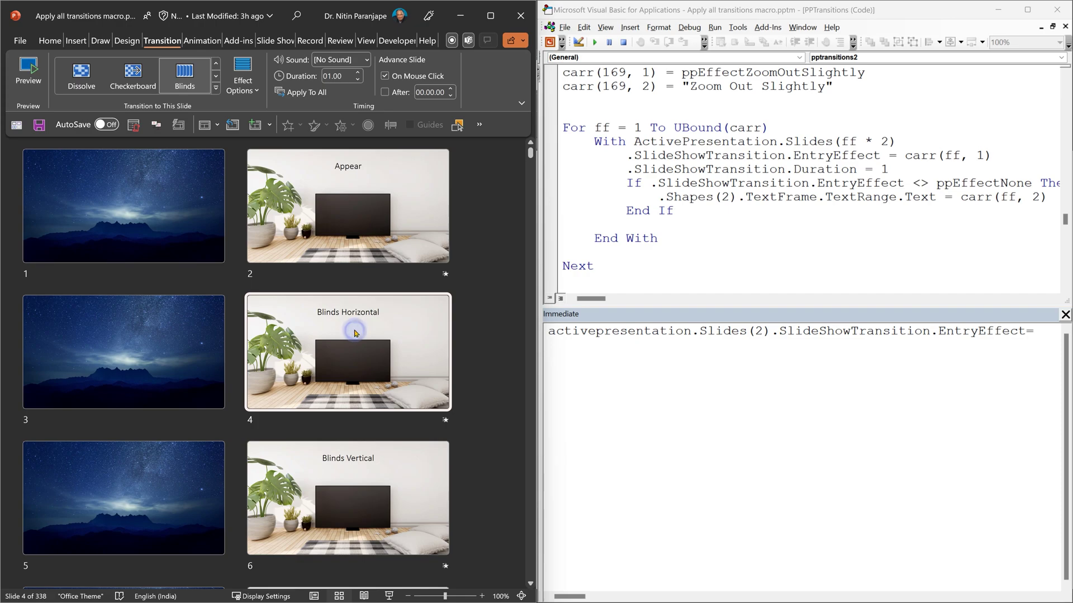
{"action": "scroll", "coordinate": [354, 459], "scroll_direction": "down", "scroll_amount": 3}
{"action": "scroll", "coordinate": [353, 458], "scroll_direction": "down", "scroll_amount": 2}
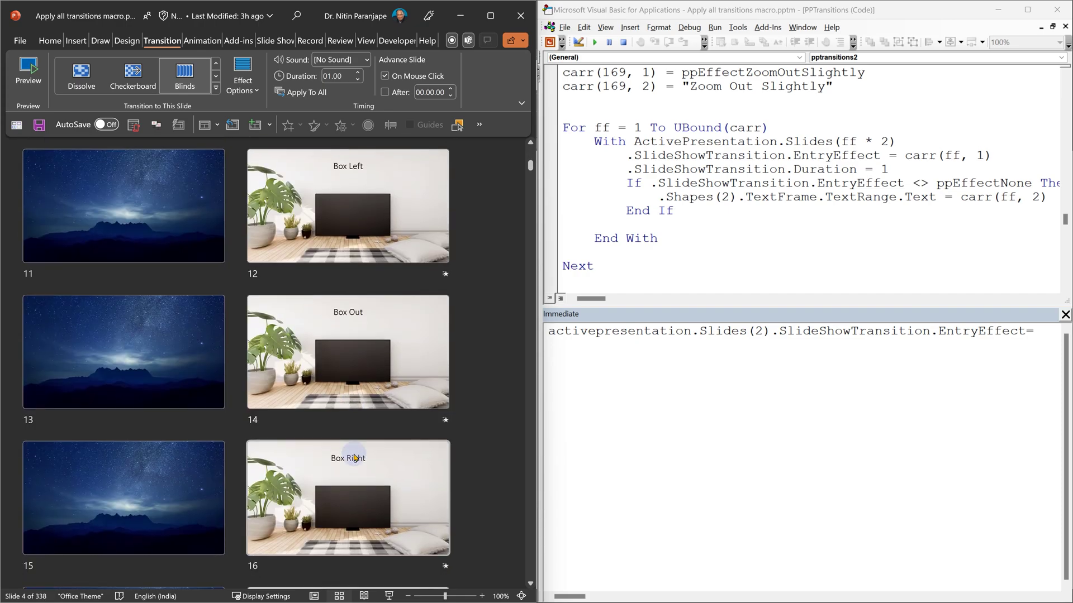
{"action": "left_click", "coordinate": [354, 459]}
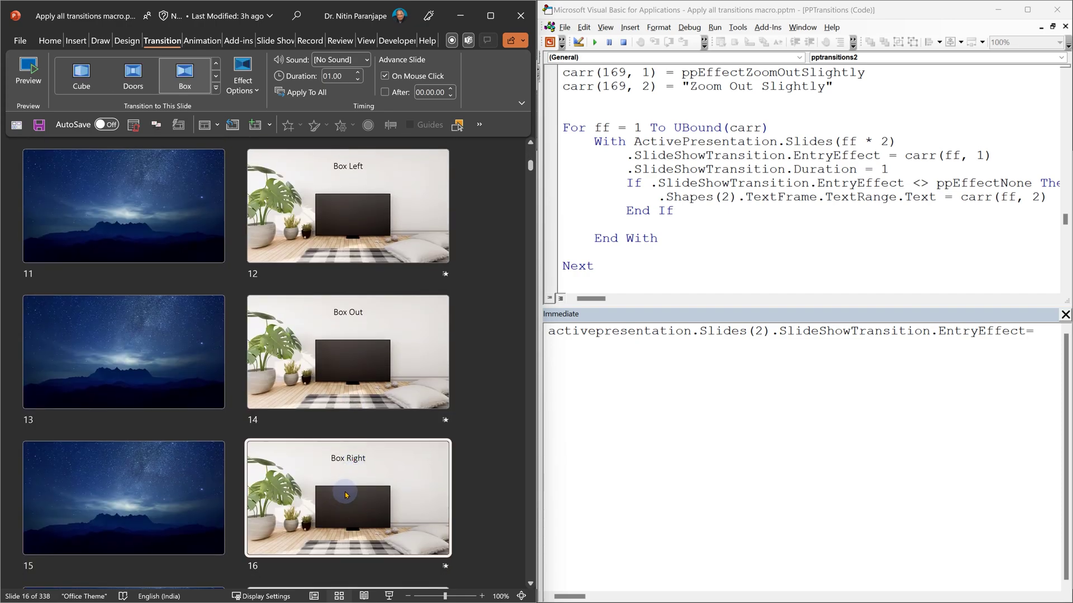